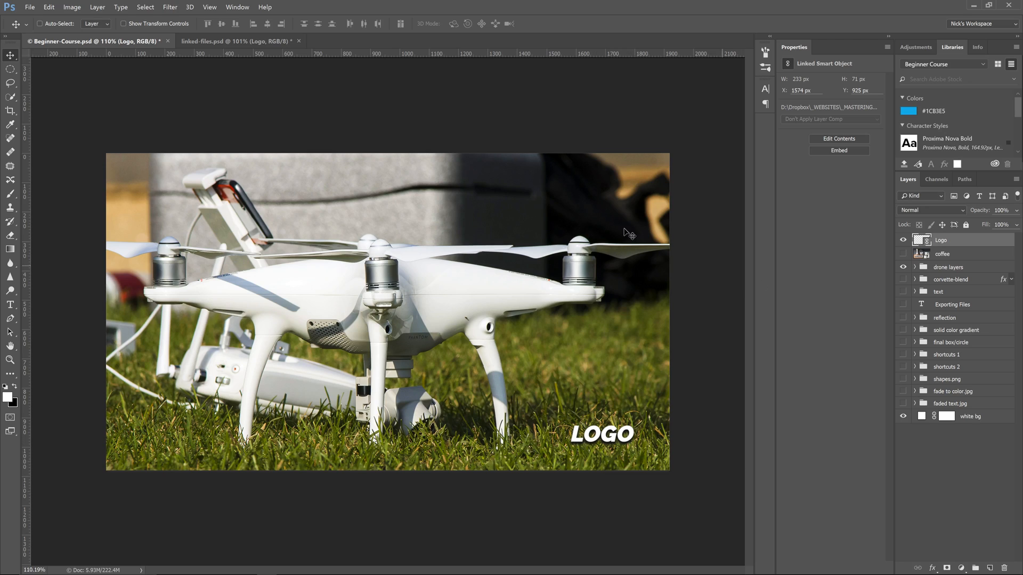
# Step: Compare the logo placed in linked-files.psd with the one in Beginner-Course.psd
pyautogui.click(223, 41)
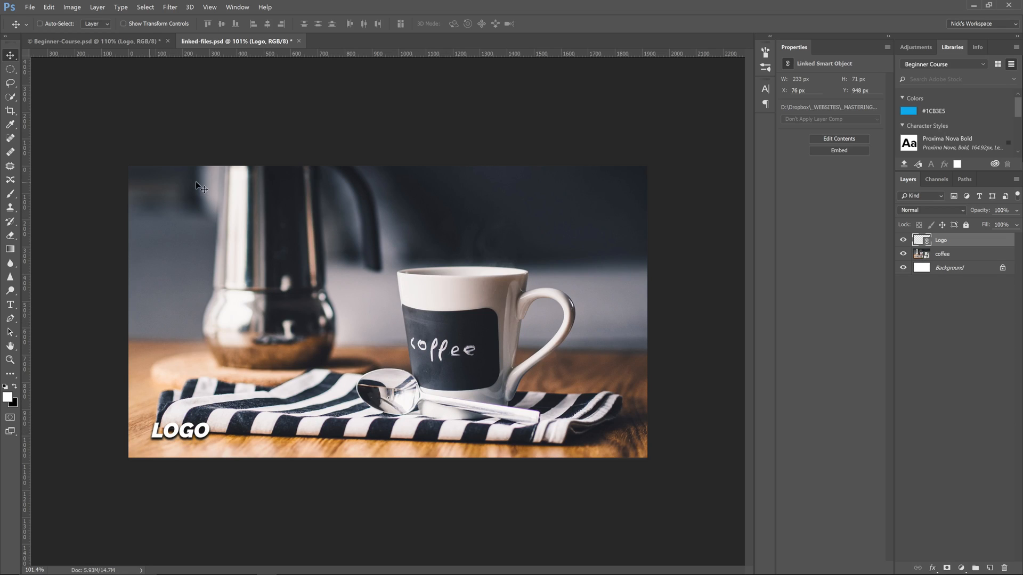
pyautogui.click(100, 42)
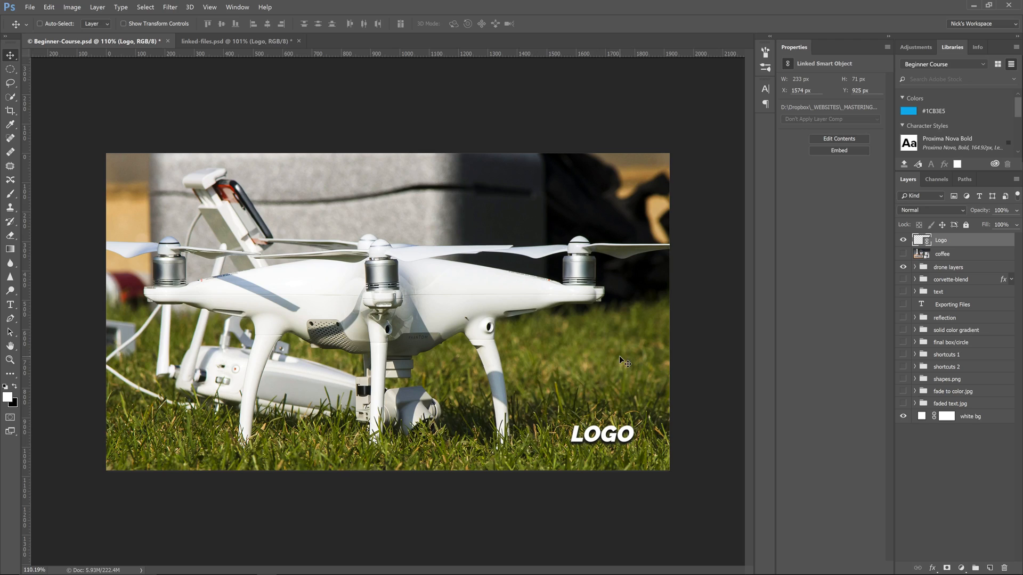
pyautogui.click(30, 7)
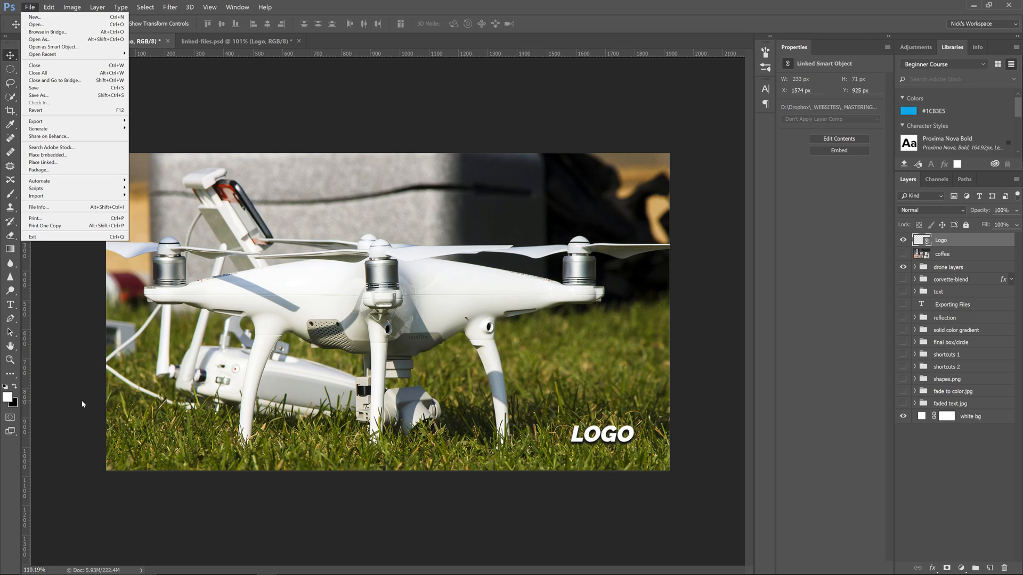
pyautogui.click(704, 403)
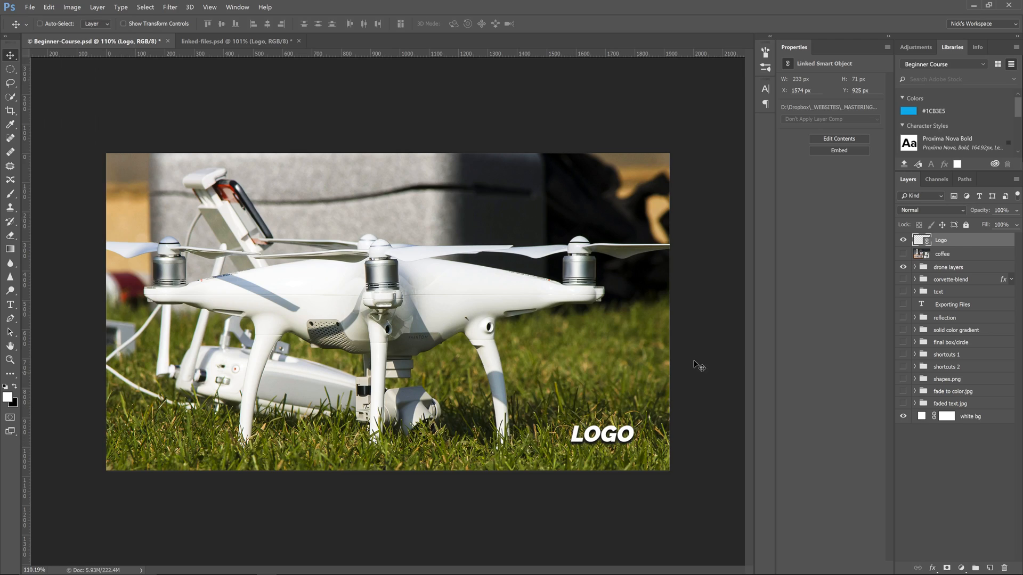
# Step: Open the contents of the linked Logo layer in Beginner-Course.psd for editing
pyautogui.doubleClick(921, 239)
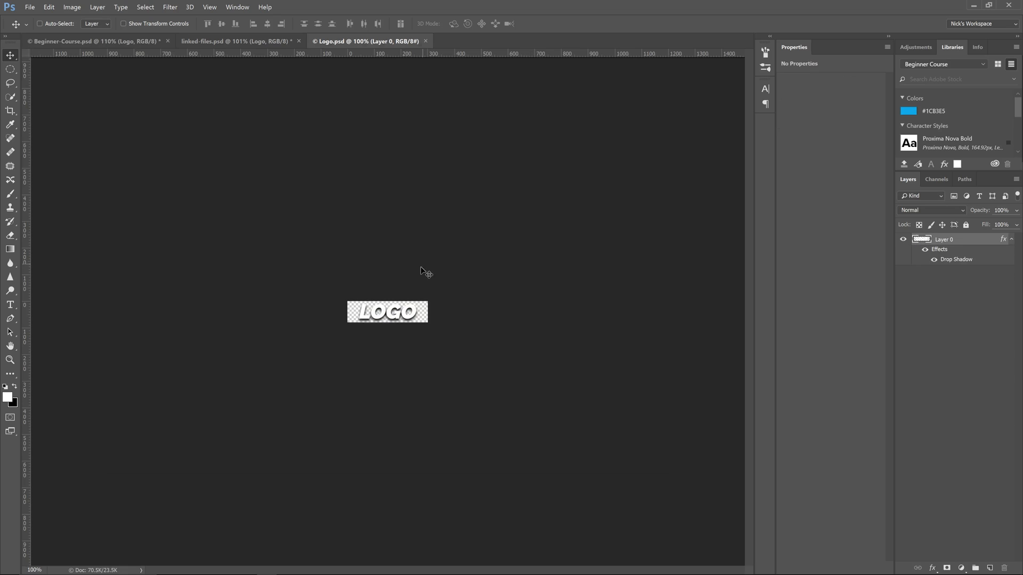
pyautogui.press('z')
pyautogui.moveTo(398, 319); pyautogui.dragTo(452, 323)
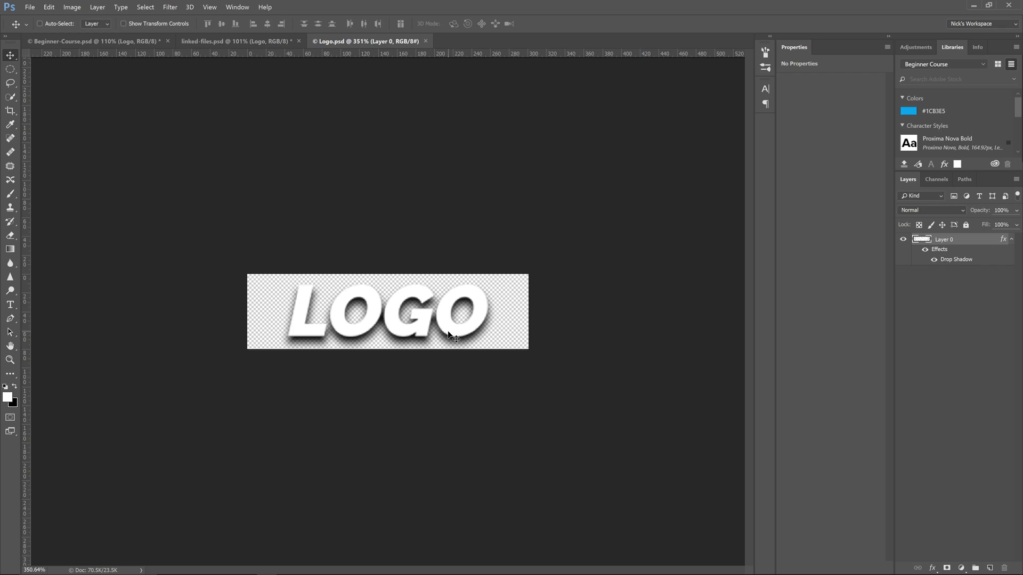
# Step: Move the LOGO text to the canvas's left side at about 82% scale, save Logo.psd, and check it in Beginner-Course.psd
pyautogui.moveTo(448, 334); pyautogui.dragTo(419, 332)
pyautogui.hotkey('ctrl', 't')
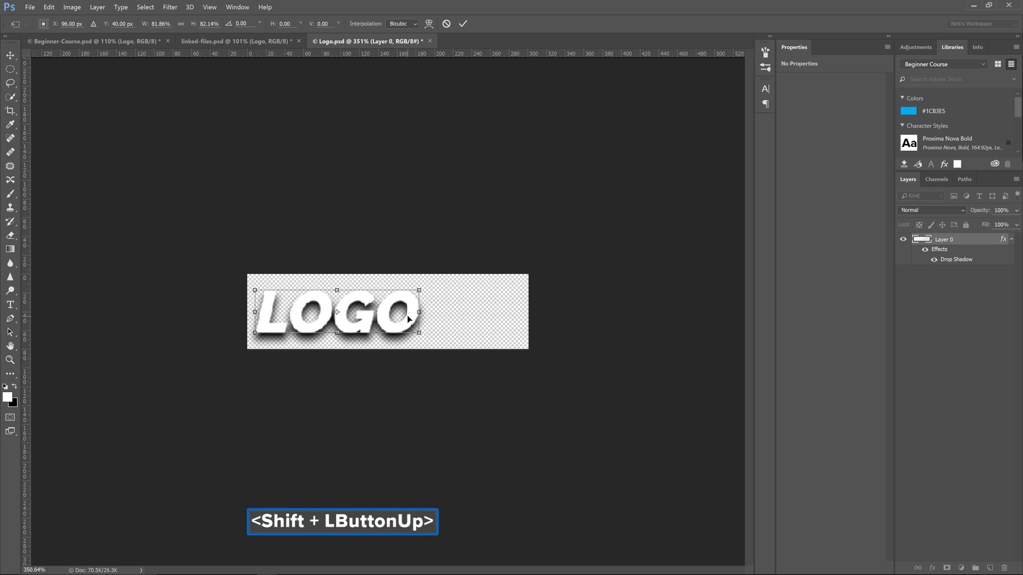
pyautogui.hotkey('ctrl', 's')
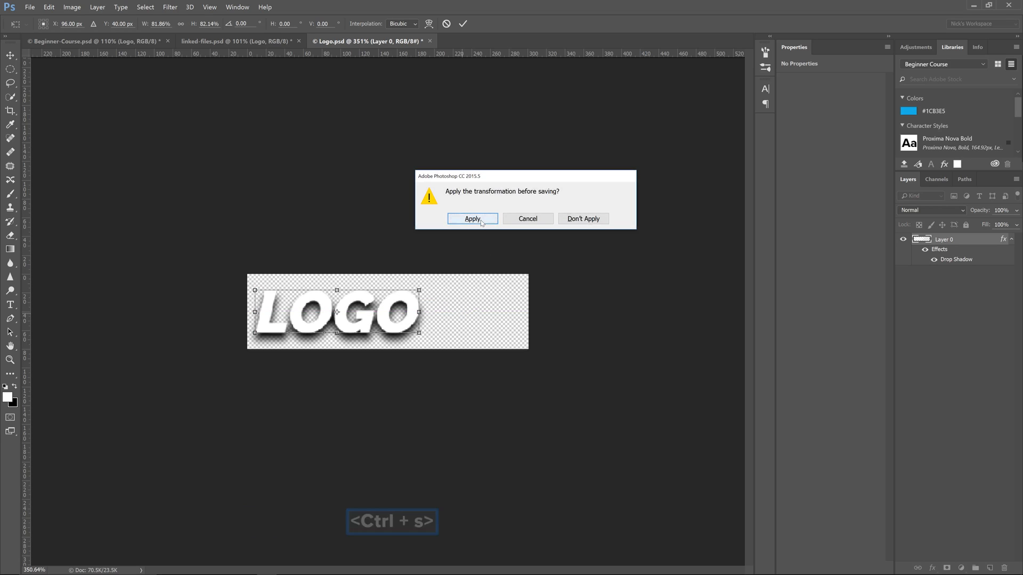
pyautogui.click(481, 222)
pyautogui.click(94, 41)
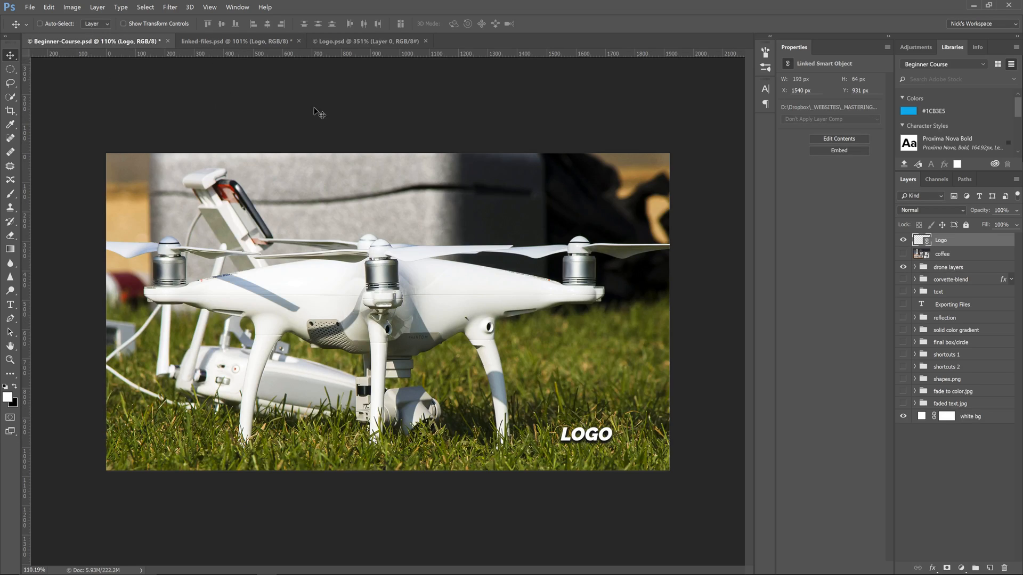
# Step: Undo the scaling of the LOGO text in Logo.psd and save the file
pyautogui.hotkey('ctrl', 'z')
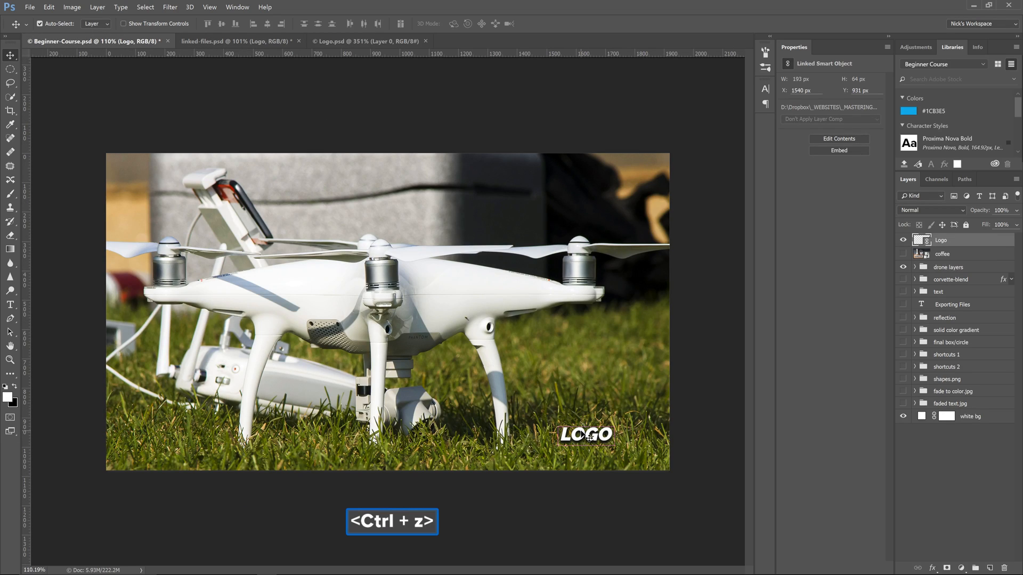
pyautogui.click(364, 41)
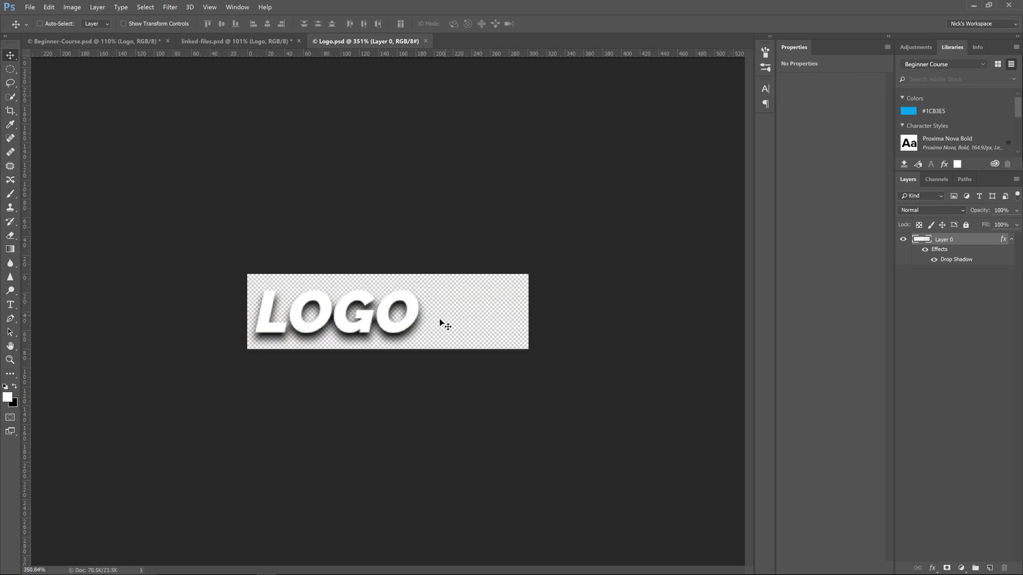
pyautogui.hotkey('ctrl', 'z')
pyautogui.hotkey('ctrl', 'alt', 'z')
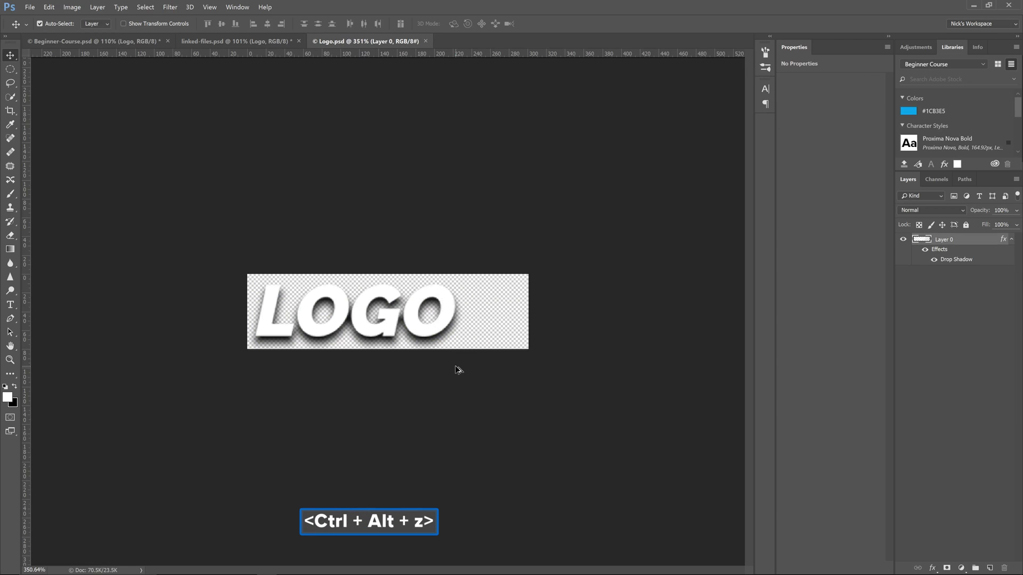
pyautogui.hotkey('ctrl', 's')
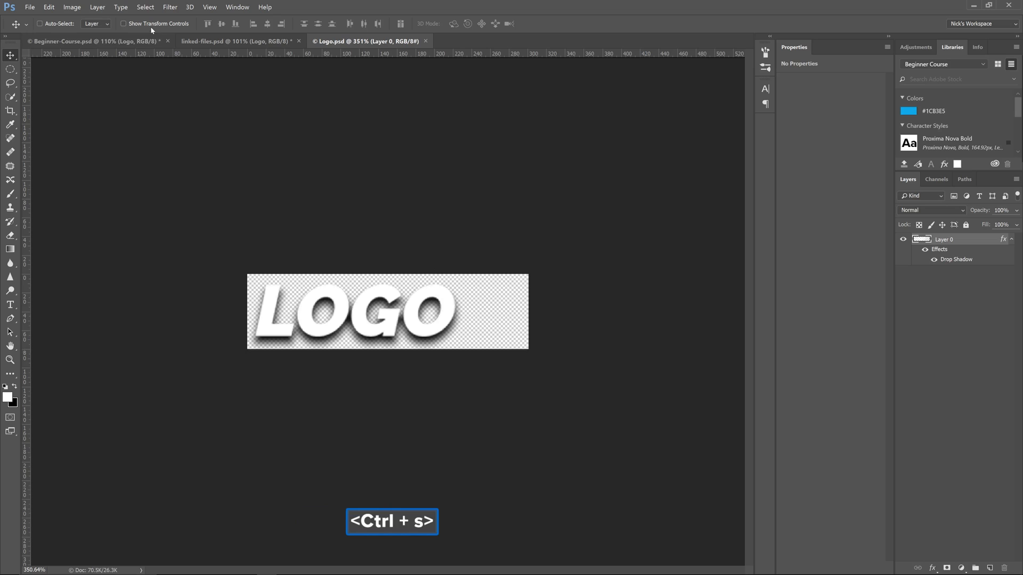
pyautogui.click(98, 41)
pyautogui.click(364, 41)
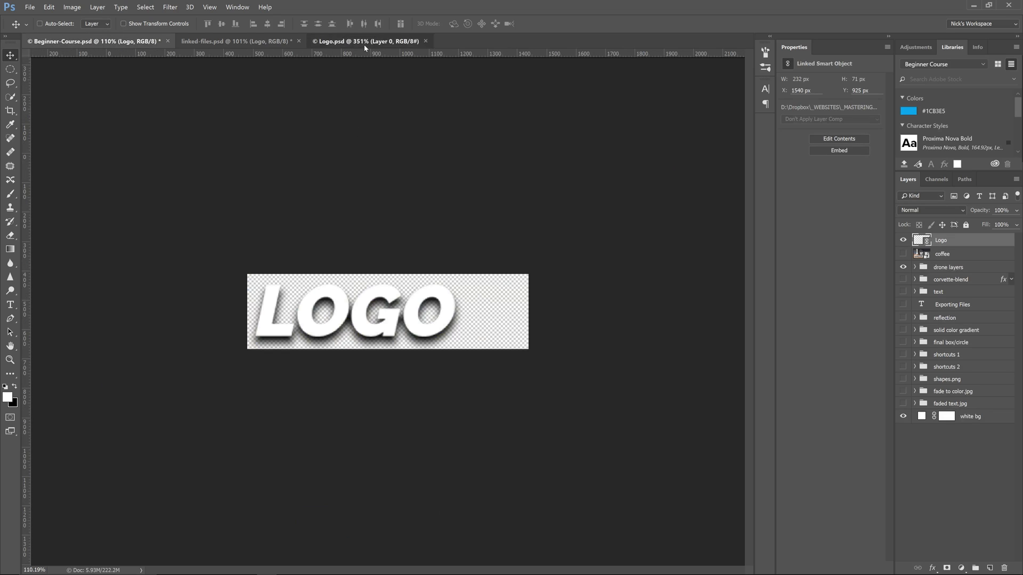
# Step: Move the LOGO text to the canvas's right side, save Logo.psd, and check the logo in both linked documents
pyautogui.moveTo(332, 318); pyautogui.dragTo(470, 320)
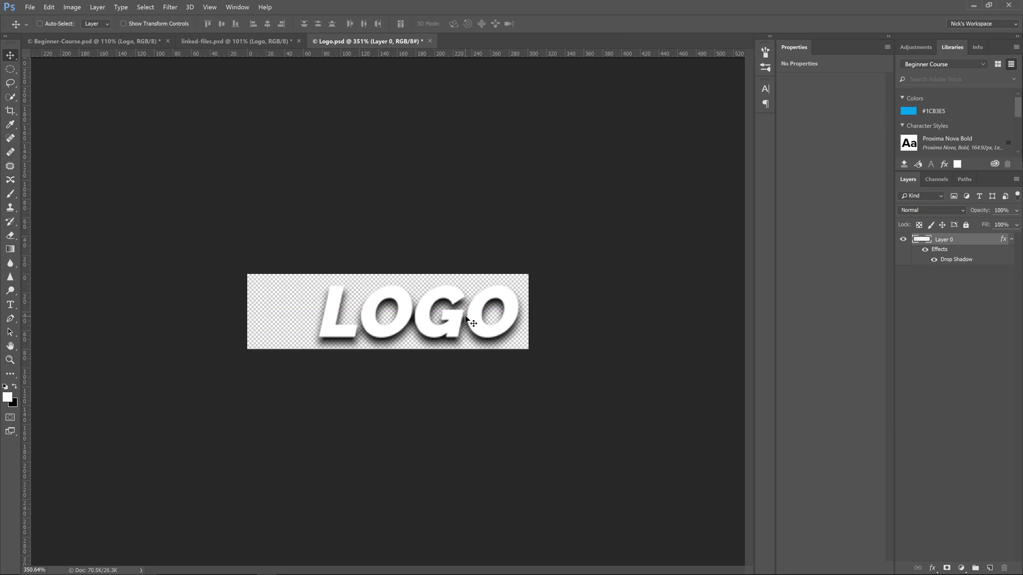
pyautogui.hotkey('ctrl', 's')
pyautogui.click(100, 42)
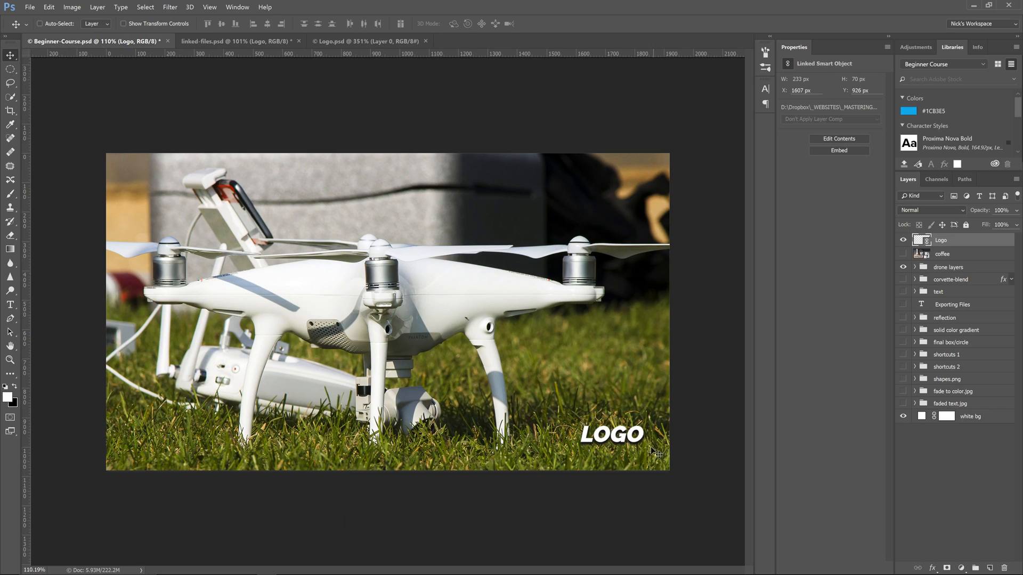
pyautogui.click(234, 41)
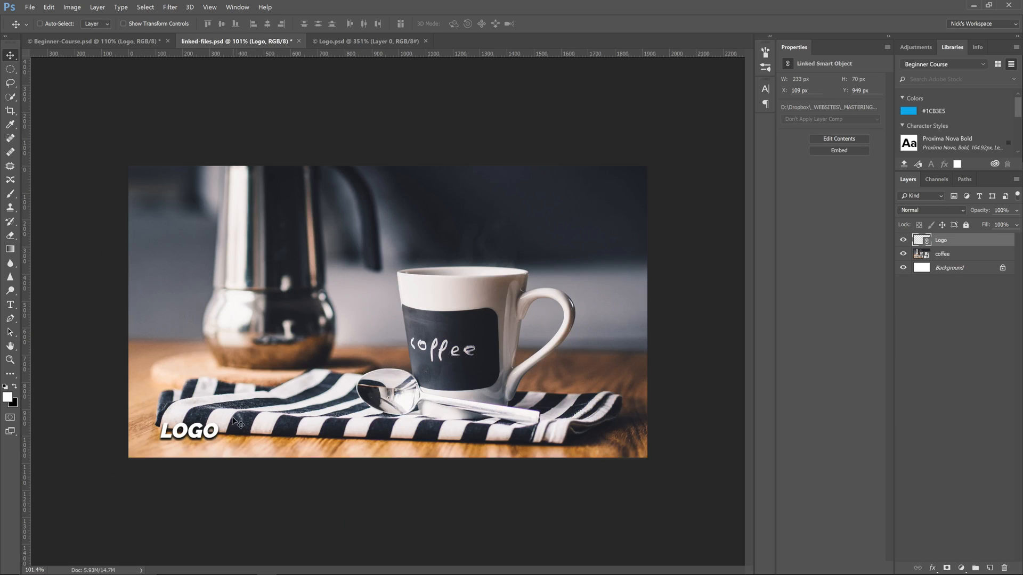
pyautogui.click(341, 41)
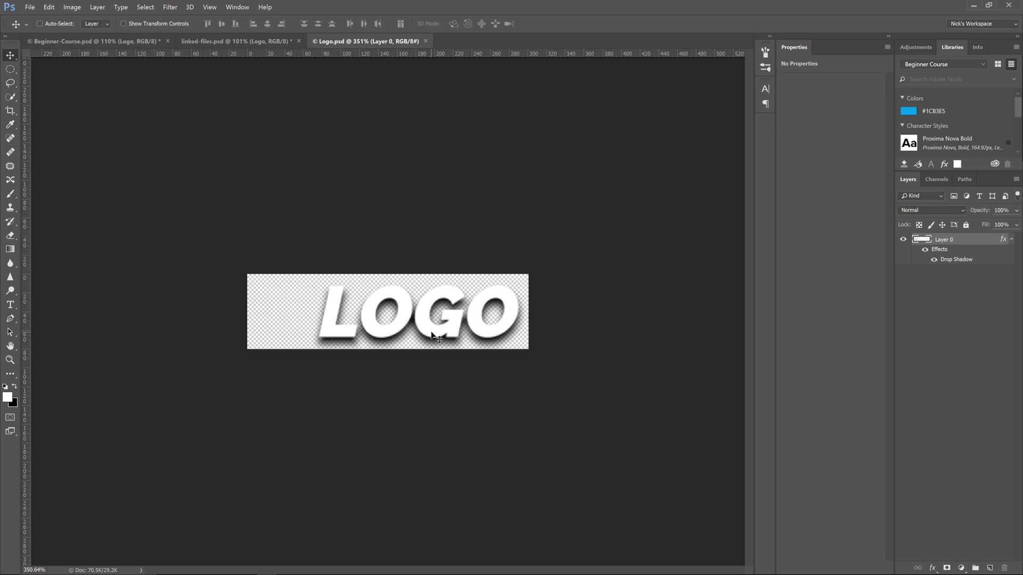
# Step: Move the LOGO text to the canvas's left side and scale it down to leave room on its right
pyautogui.keyDown('ctrl'); pyautogui.moveTo(453, 329); pyautogui.dragTo(404, 326); pyautogui.keyUp('ctrl')
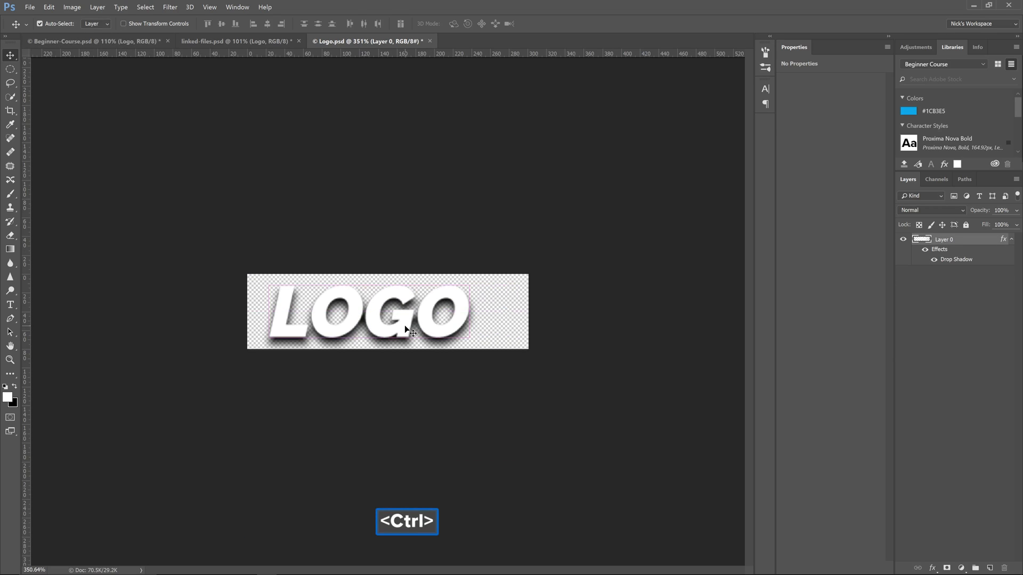
pyautogui.hotkey('ctrl', 't')
pyautogui.keyDown('shift'); pyautogui.moveTo(469, 338); pyautogui.dragTo(385, 328); pyautogui.keyUp('shift')
pyautogui.press('Return')
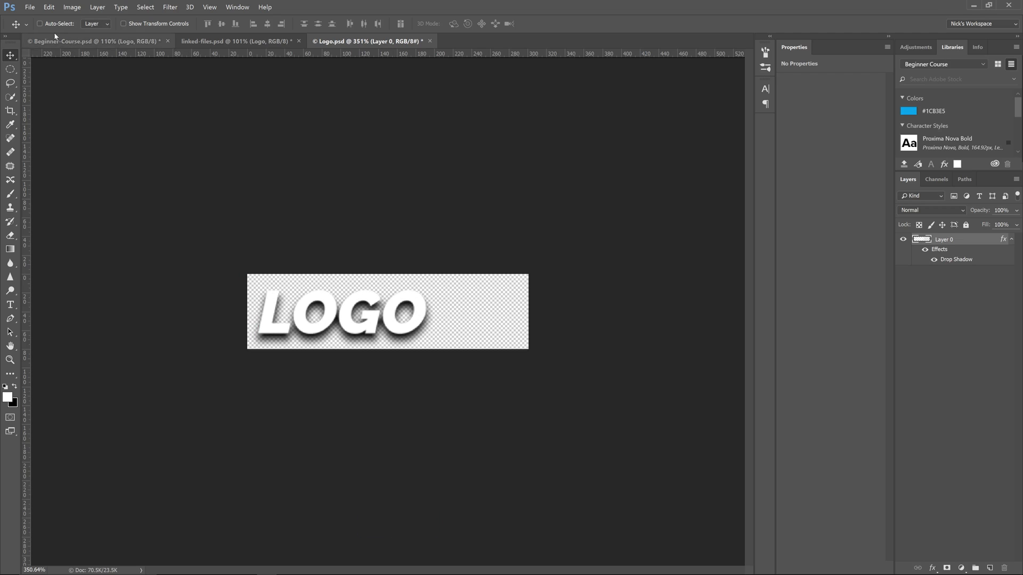
# Step: Place right arrow.png as a linked file beside the LOGO text, sized about 86 by 46 px
pyautogui.click(30, 7)
pyautogui.click(57, 163)
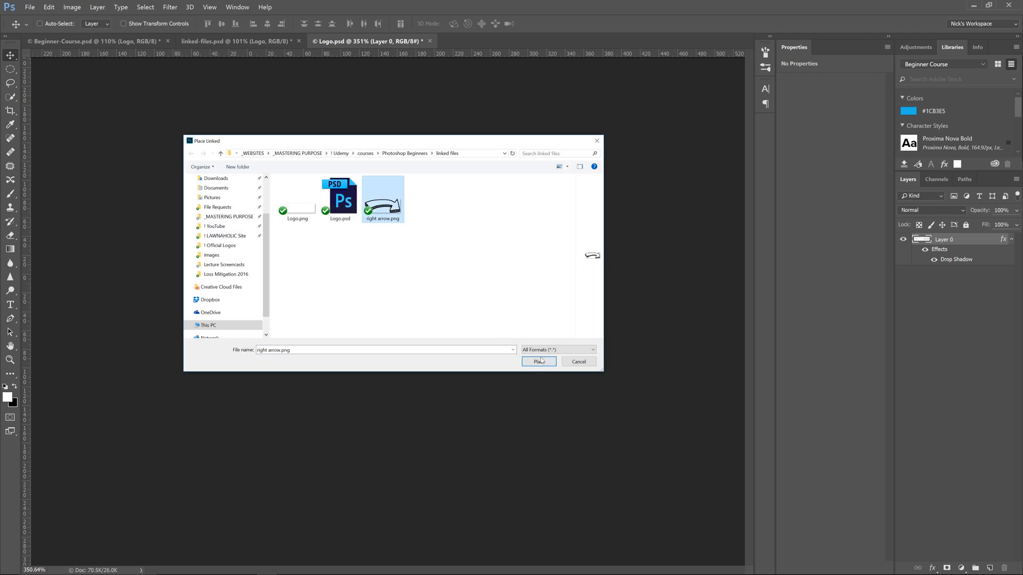
pyautogui.click(539, 361)
pyautogui.moveTo(514, 351)
pyautogui.mouseDown()
pyautogui.moveTo(419, 323)
pyautogui.moveTo(454, 309)
pyautogui.moveTo(539, 304)
pyautogui.moveTo(535, 294)
pyautogui.moveTo(517, 323)
pyautogui.moveTo(483, 318)
pyautogui.mouseUp()
pyautogui.press('Return')
pyautogui.hotkey('ctrl', 't')
pyautogui.press('Return')
# Step: Apply a blue Color Overlay (about #3372d9) to the right arrow layer, then save Logo.psd and check it in Beginner-Course.psd
pyautogui.click(932, 568)
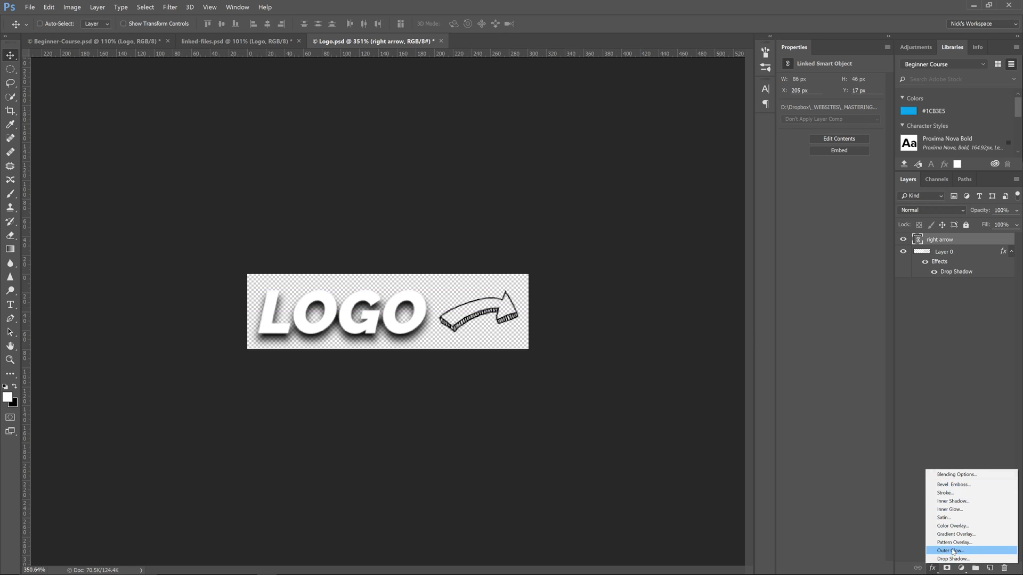
pyautogui.click(953, 526)
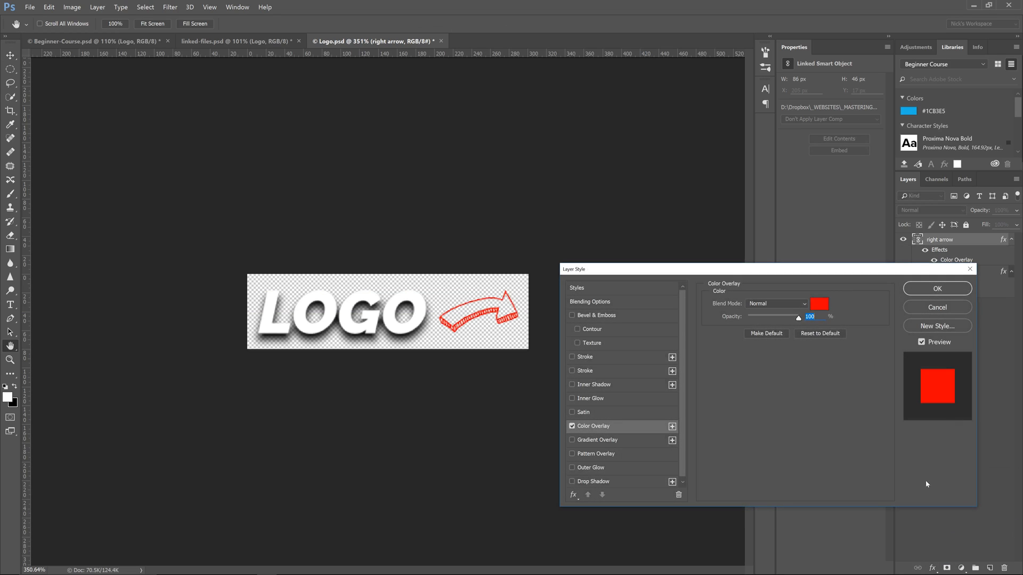
pyautogui.click(820, 304)
pyautogui.moveTo(836, 426)
pyautogui.mouseDown()
pyautogui.moveTo(837, 395)
pyautogui.moveTo(787, 360)
pyautogui.moveTo(796, 361)
pyautogui.mouseUp()
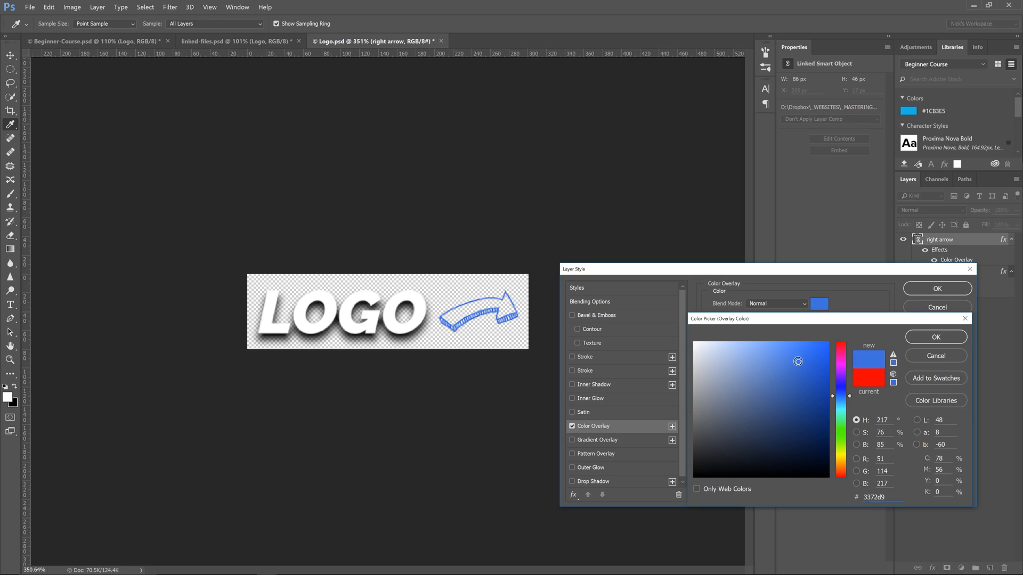
pyautogui.click(934, 337)
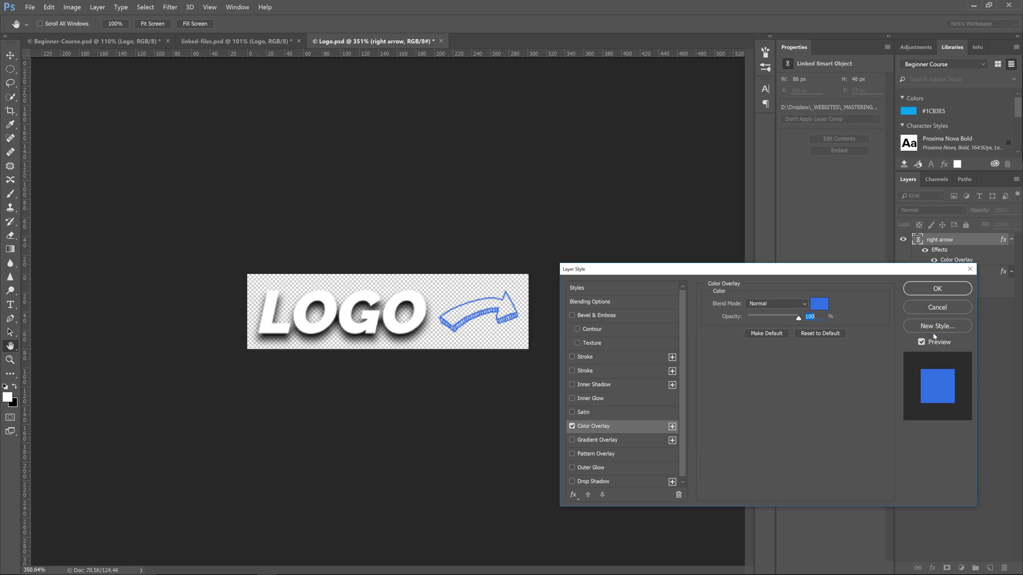
pyautogui.click(923, 293)
pyautogui.hotkey('ctrl', 's')
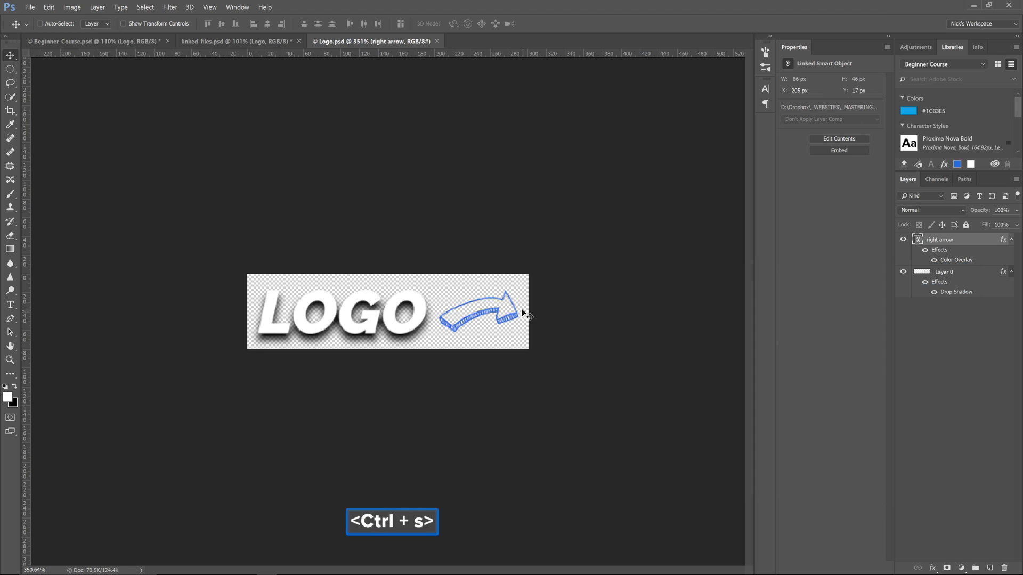
pyautogui.click(129, 45)
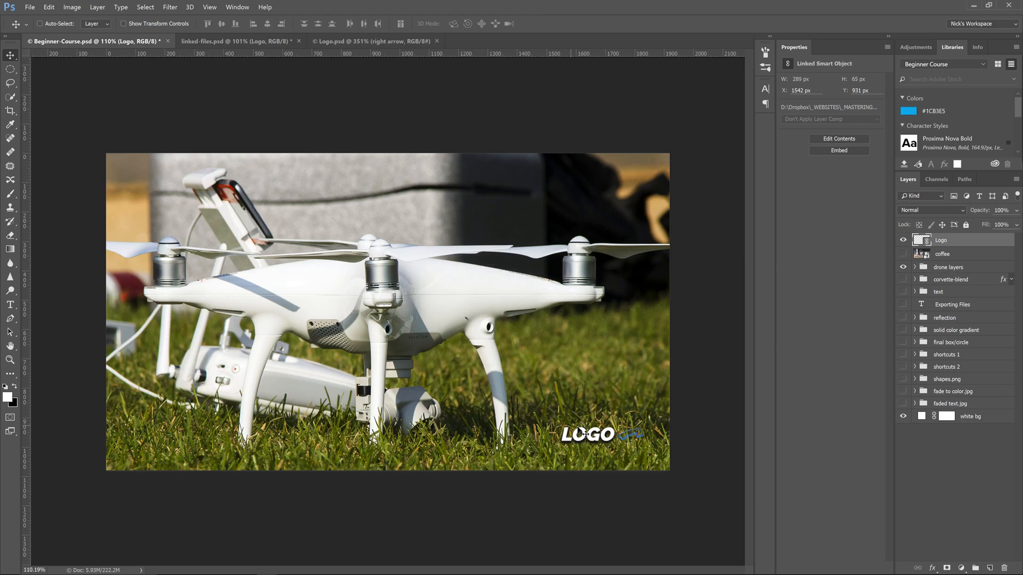
# Step: Add a Drop Shadow to the right arrow layer in Logo.psd, using a dark blue sampled from the arrow and darkened
pyautogui.click(367, 42)
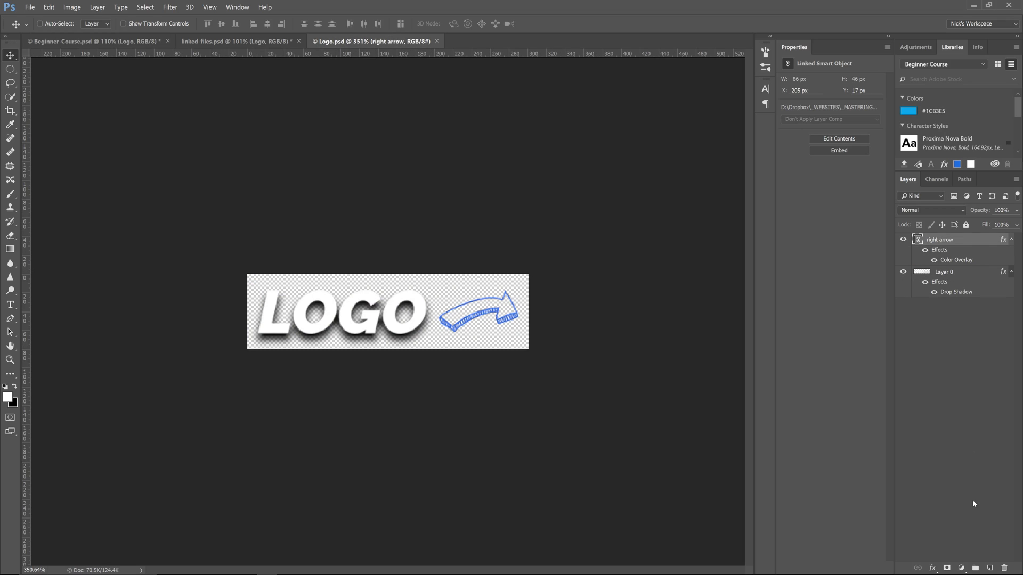
pyautogui.click(933, 567)
pyautogui.click(951, 560)
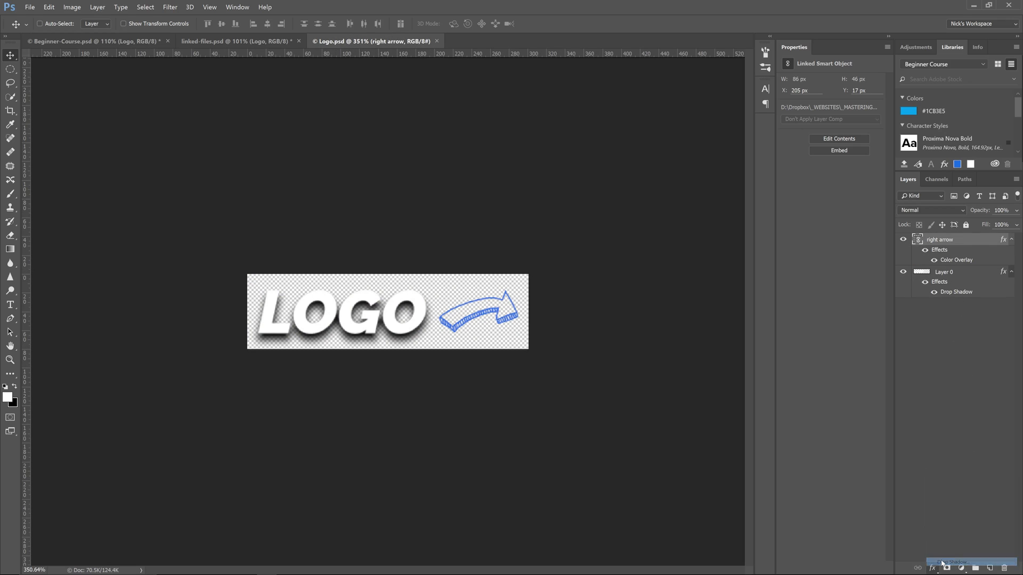
pyautogui.click(819, 304)
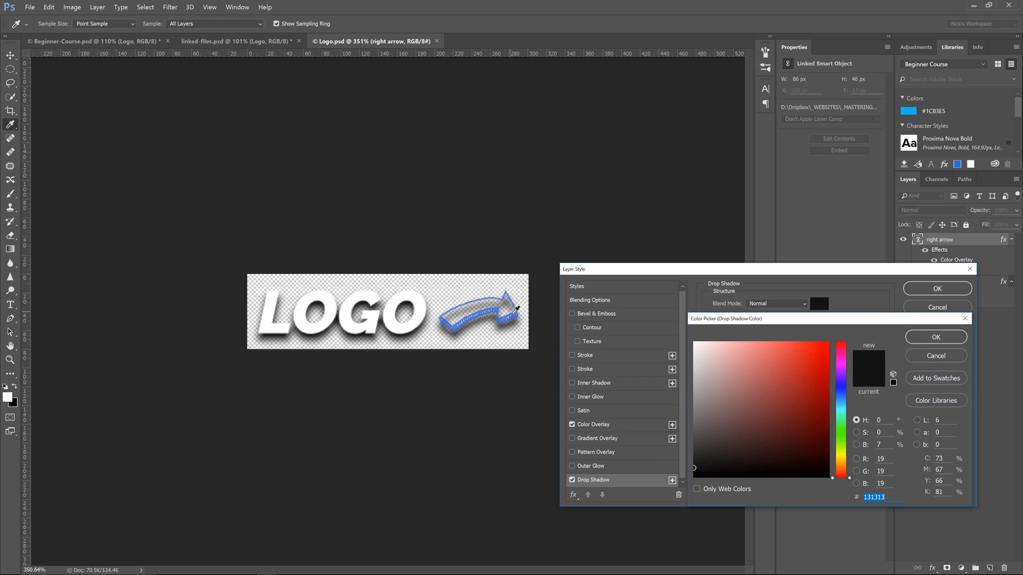
pyautogui.click(511, 315)
pyautogui.moveTo(796, 382); pyautogui.dragTo(800, 438)
pyautogui.click(952, 337)
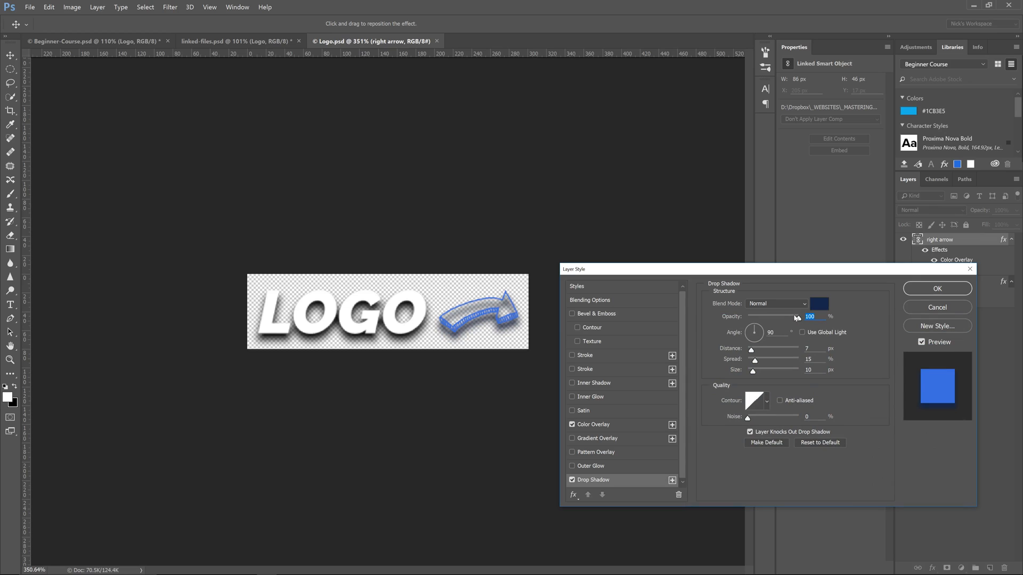
# Step: Set the arrow's drop shadow to 2 px distance, 21% spread and 8 px size, then save Logo.psd and check Beginner-Course.psd
pyautogui.moveTo(754, 364)
pyautogui.mouseDown()
pyautogui.moveTo(752, 375)
pyautogui.moveTo(749, 355)
pyautogui.moveTo(752, 373)
pyautogui.moveTo(759, 362)
pyautogui.mouseUp()
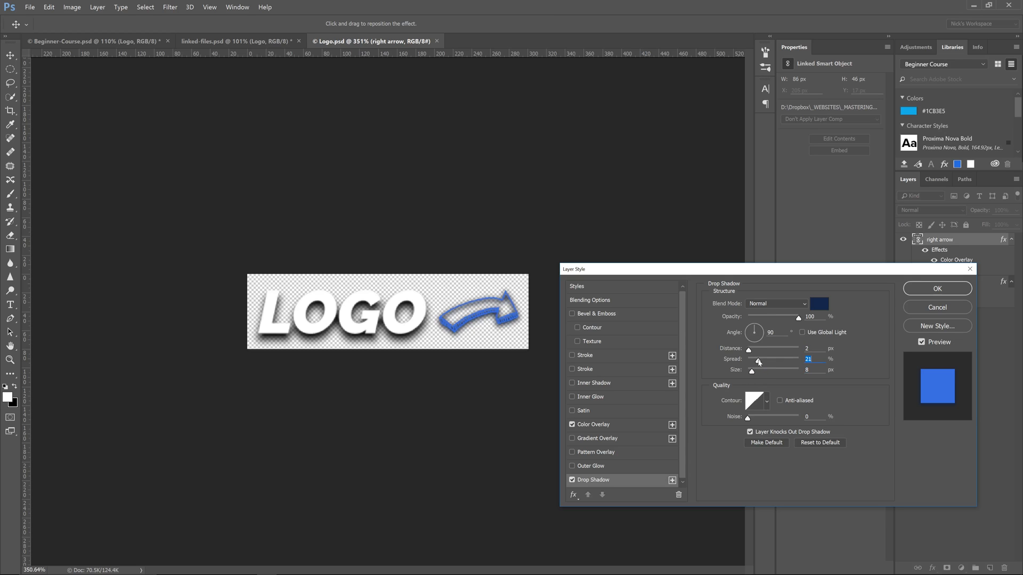
pyautogui.click(915, 290)
pyautogui.hotkey('ctrl', 's')
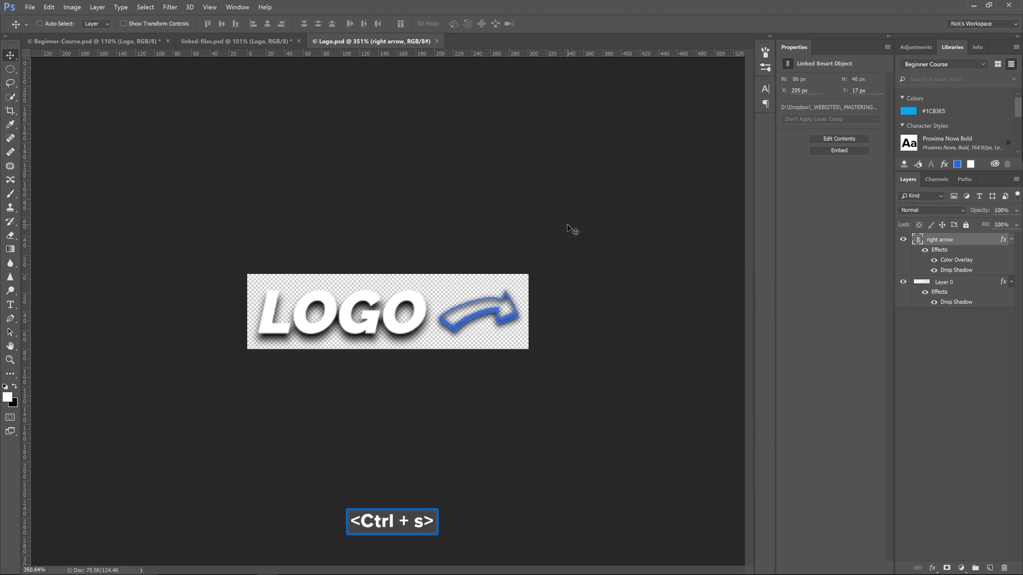
pyautogui.click(91, 41)
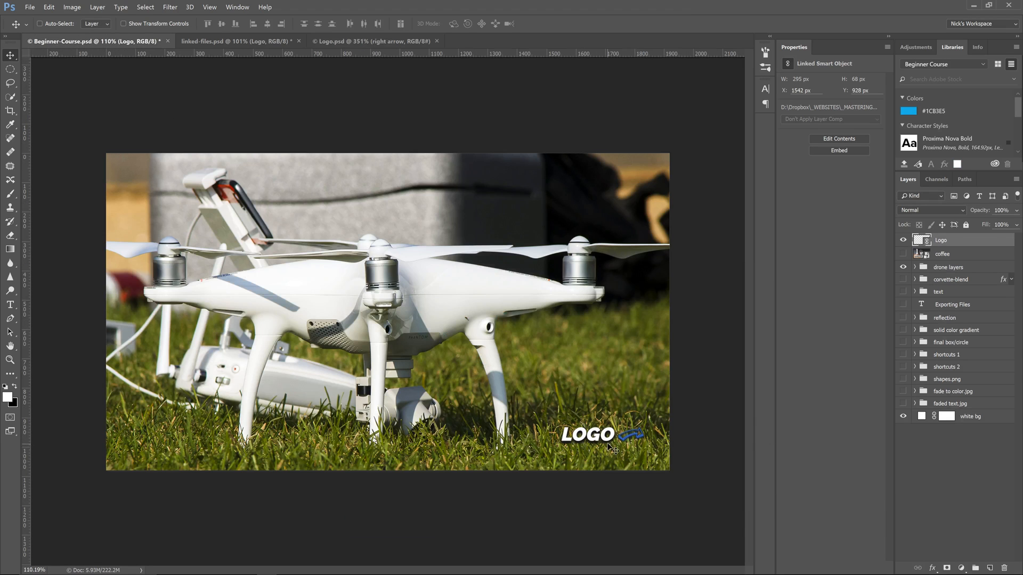
pyautogui.click(344, 41)
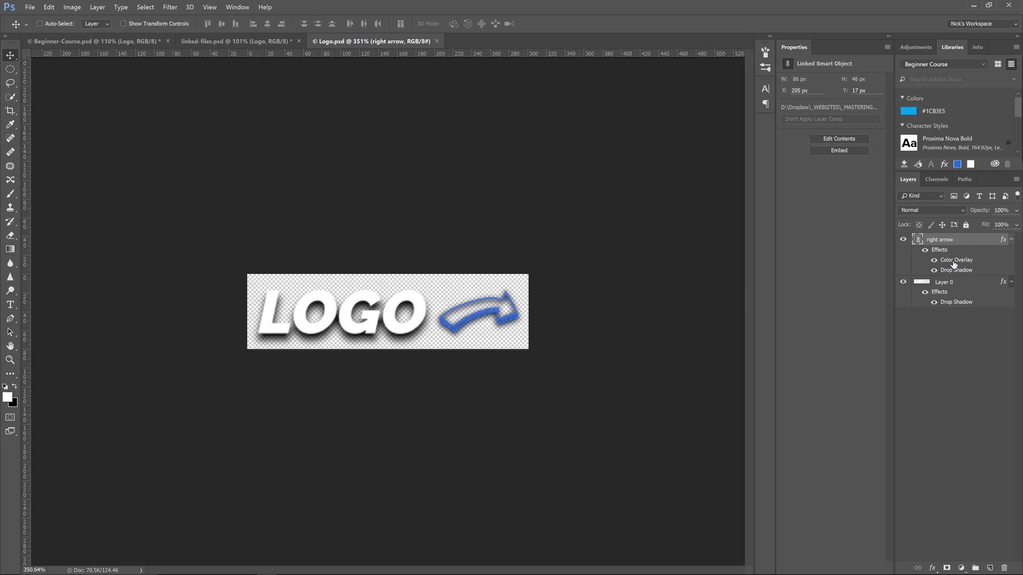
# Step: Change the right arrow layer's Color Overlay to white in Logo.psd, and save the file
pyautogui.doubleClick(954, 260)
pyautogui.click(825, 304)
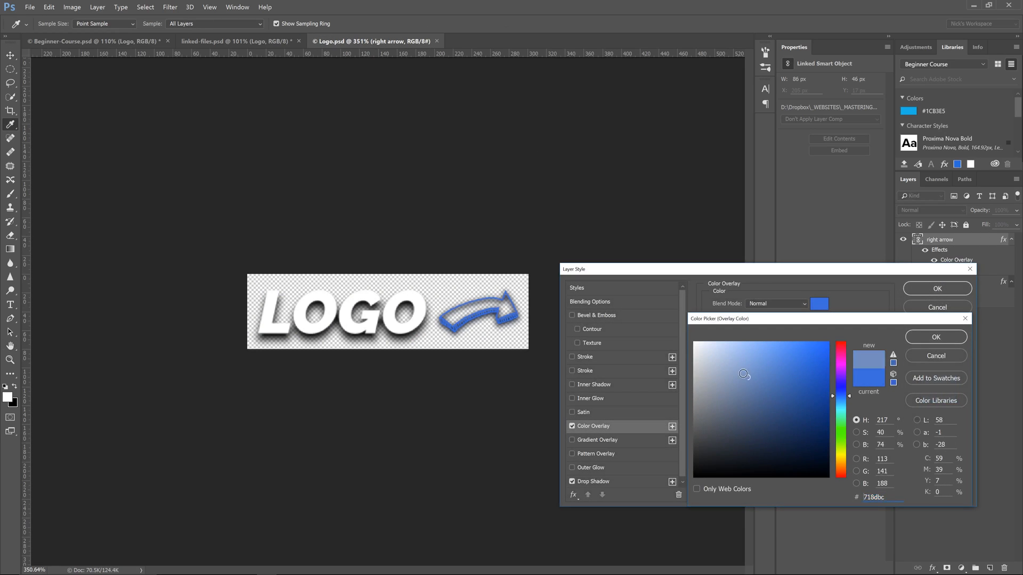
pyautogui.click(698, 326)
pyautogui.click(939, 290)
pyautogui.click(937, 288)
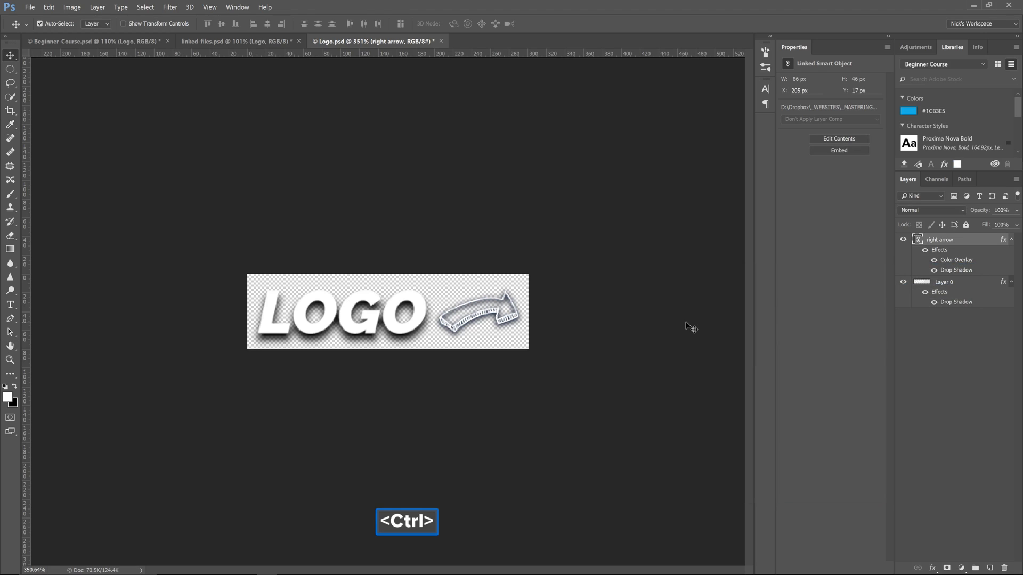
pyautogui.hotkey('ctrl', 's')
# Step: Move the logo to the image's upper-right area in Beginner-Course.psd and to the upper-left area, about X 48, Y 103 px, in linked-files.psd
pyautogui.click(111, 43)
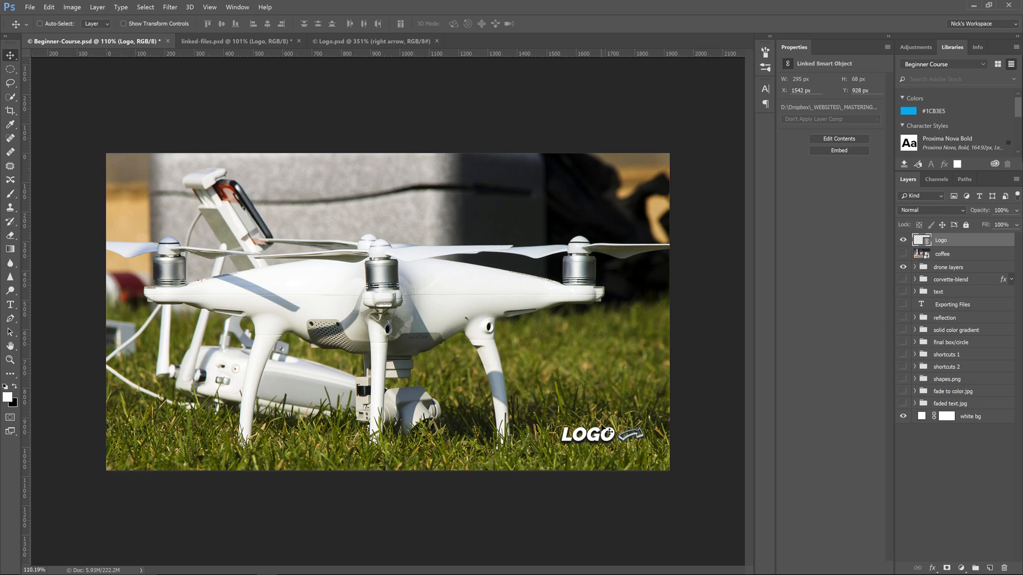
pyautogui.moveTo(607, 432); pyautogui.dragTo(608, 187)
pyautogui.click(234, 43)
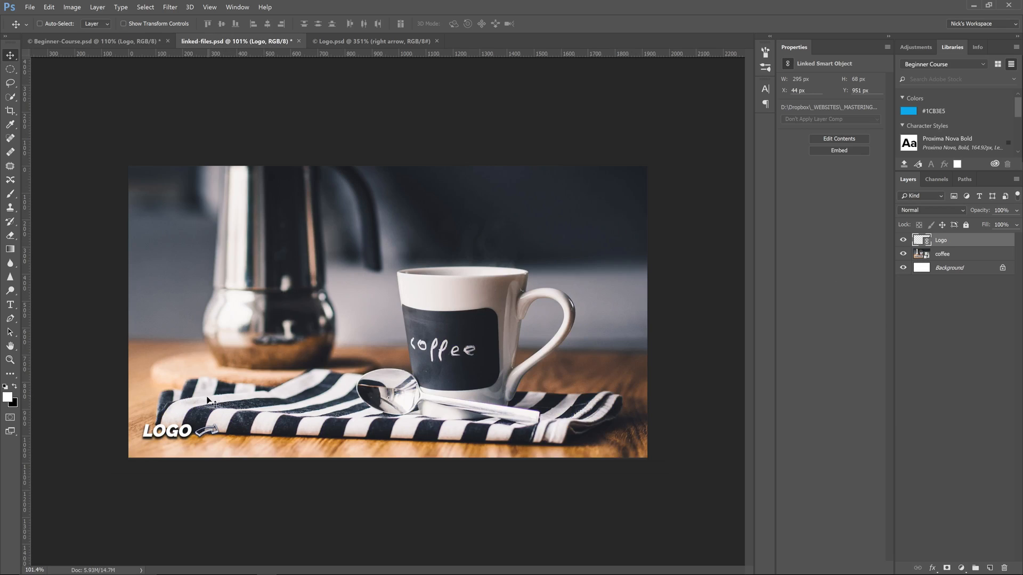
pyautogui.moveTo(180, 430); pyautogui.dragTo(189, 193)
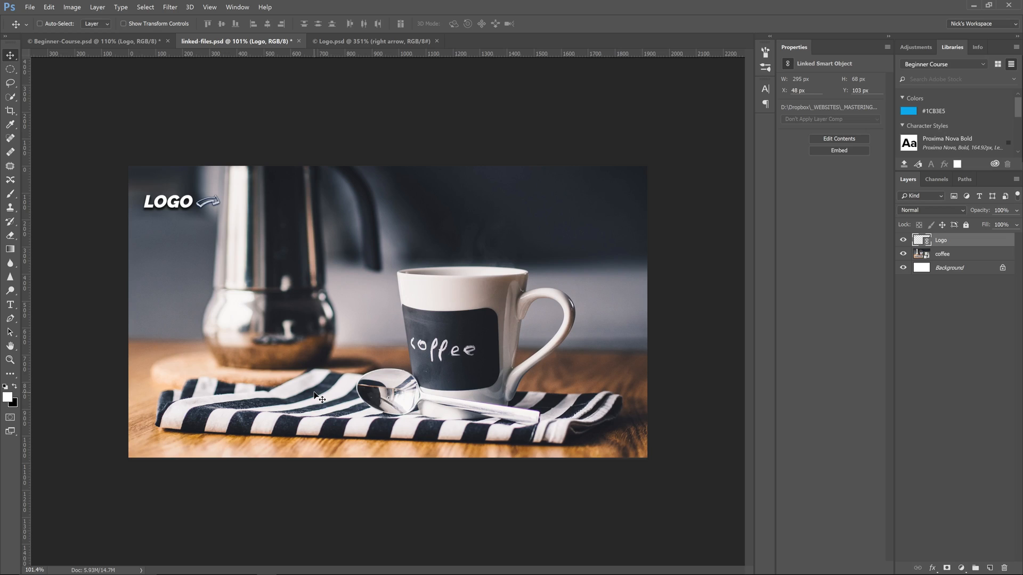
# Step: Hide the right arrow layer in Logo.psd, save the file, and check the logo in linked-files.psd
pyautogui.click(367, 41)
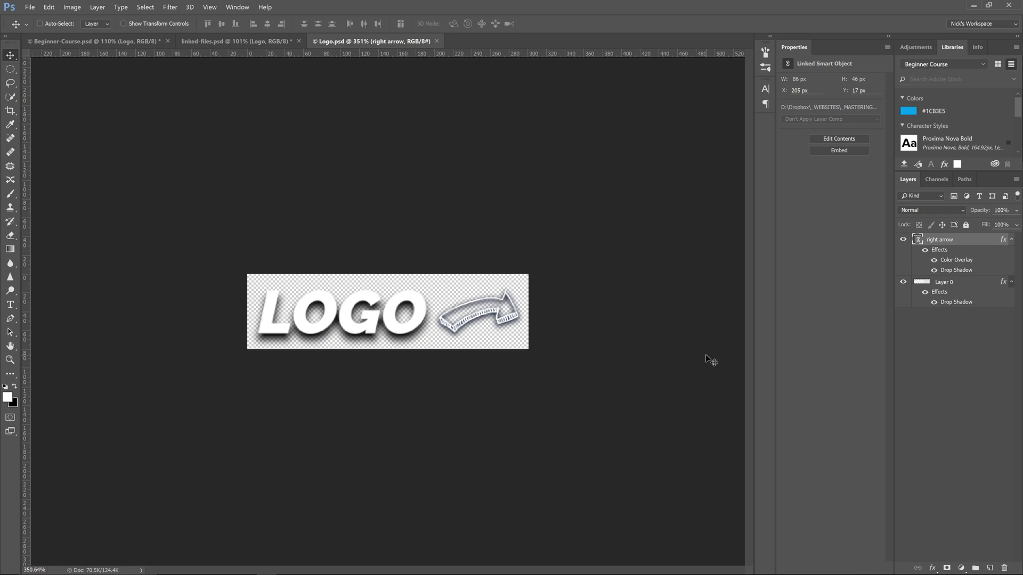
pyautogui.click(903, 239)
pyautogui.hotkey('ctrl', 's')
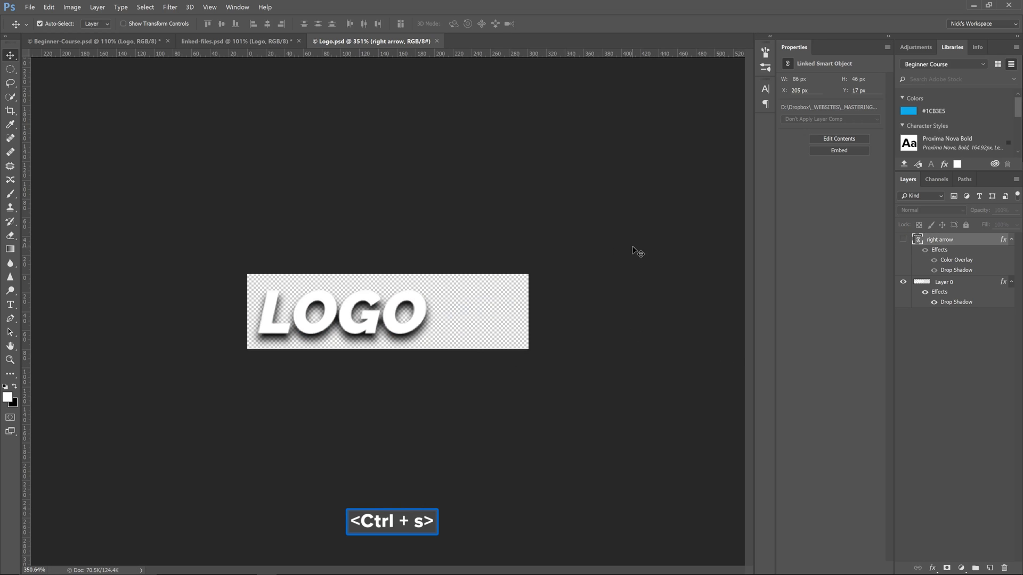
pyautogui.click(231, 42)
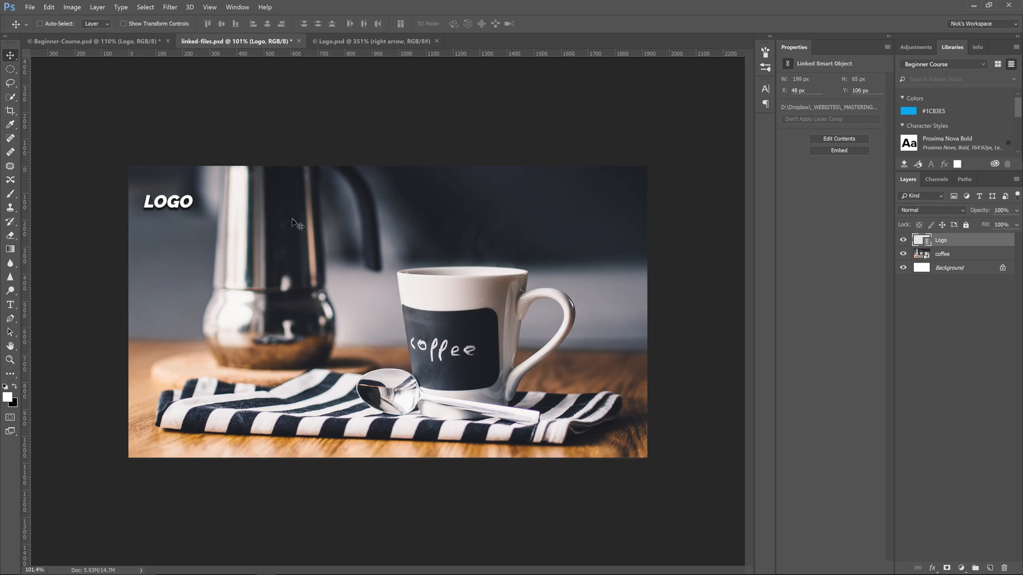